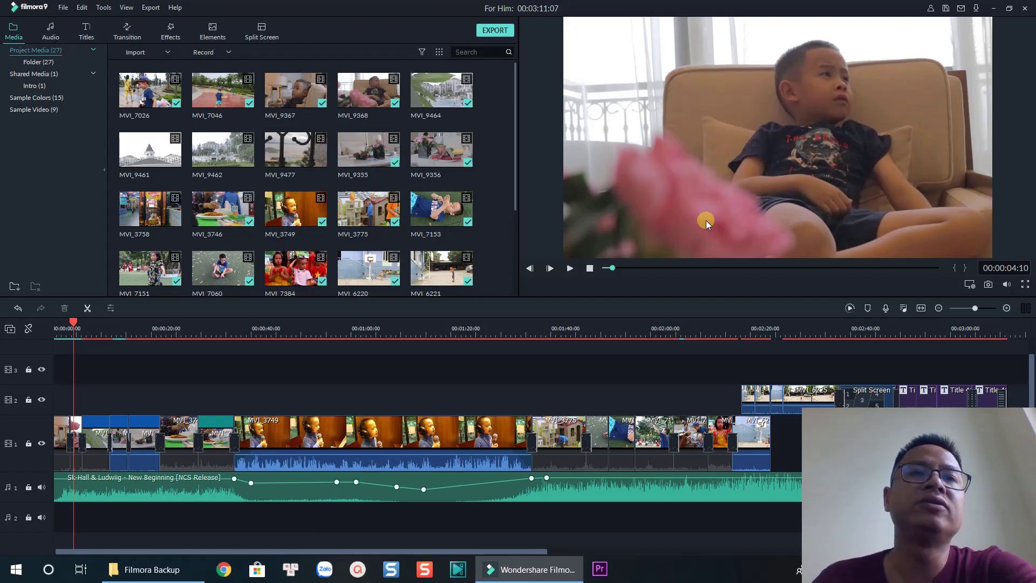
- Enable automatic project backup every 1 minute in Filmora's Preferences
click(63, 8)
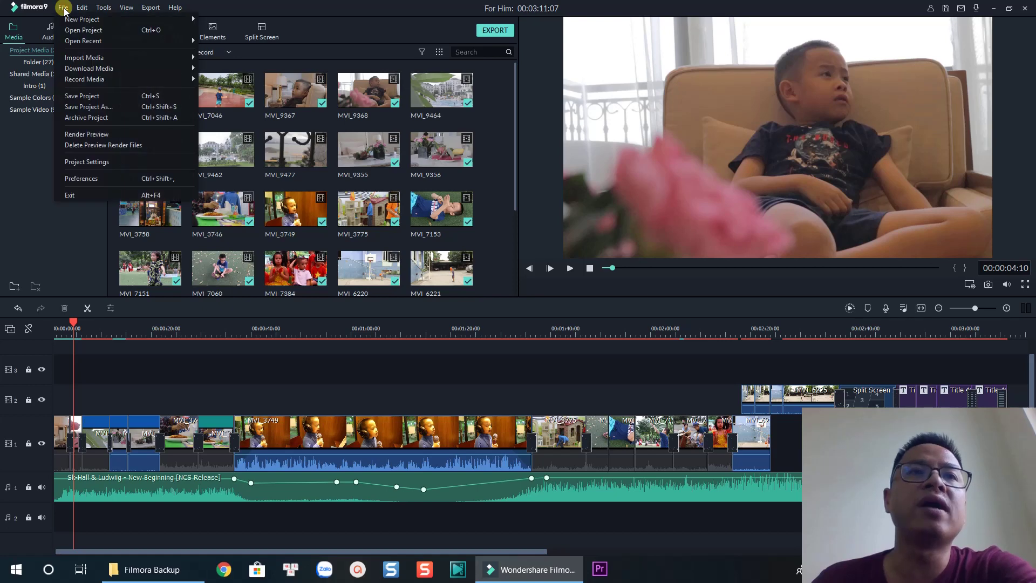
click(81, 178)
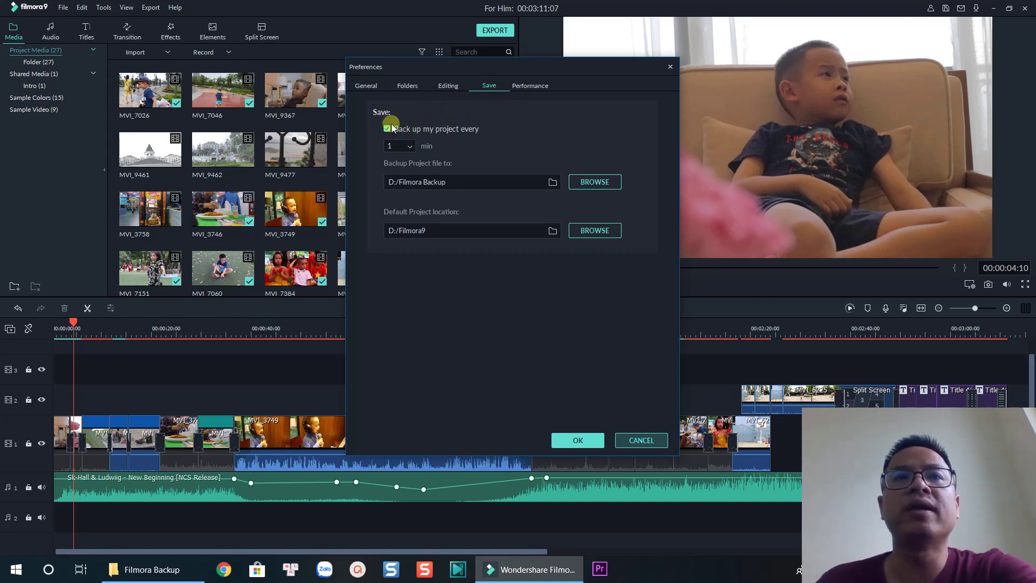
click(409, 147)
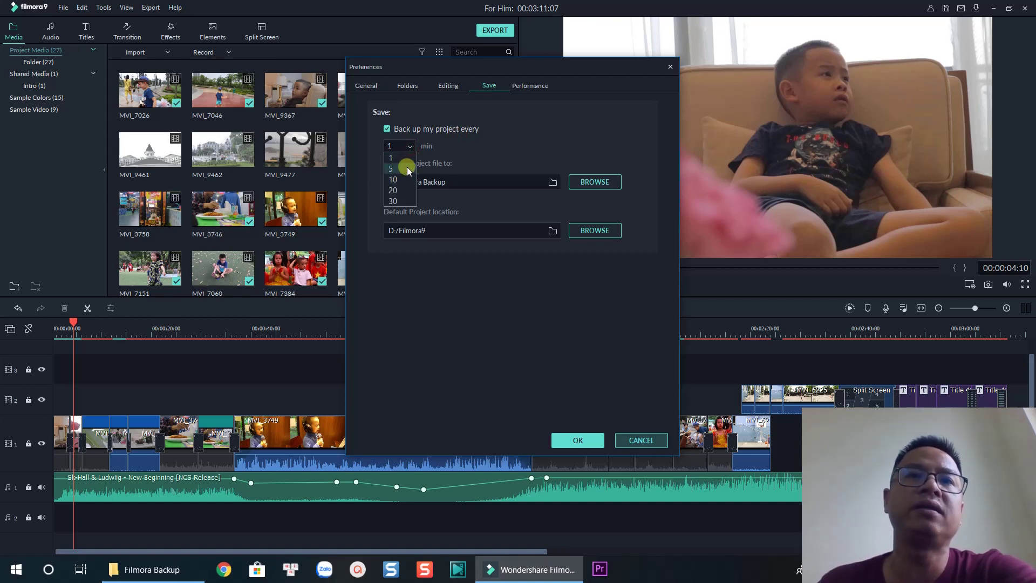
click(458, 148)
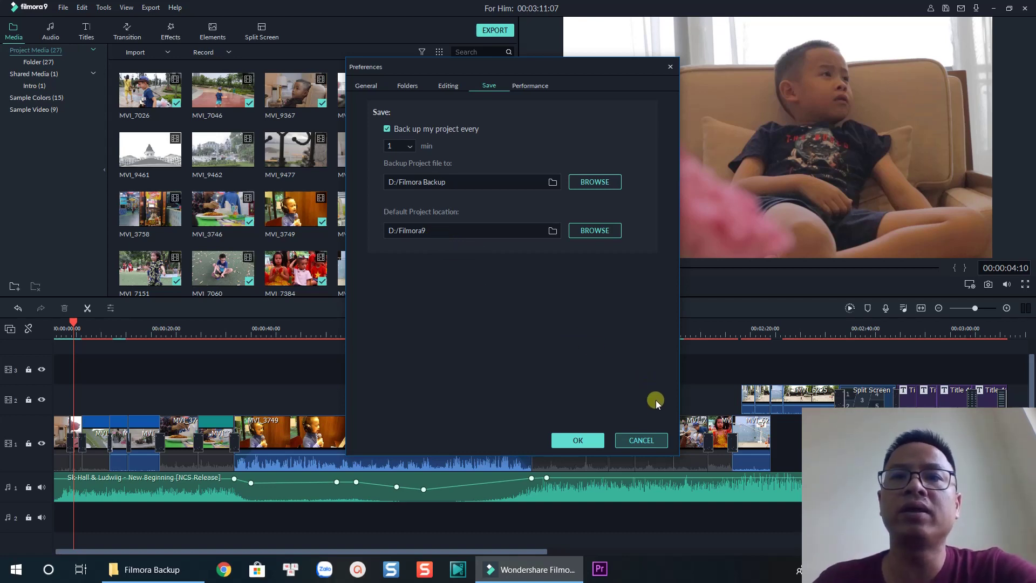
click(641, 441)
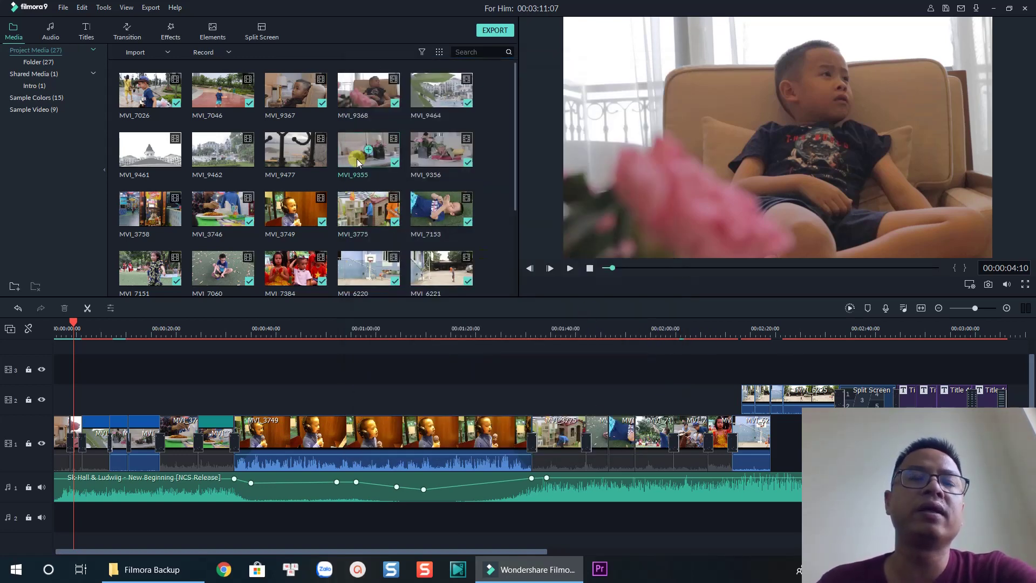
click(152, 576)
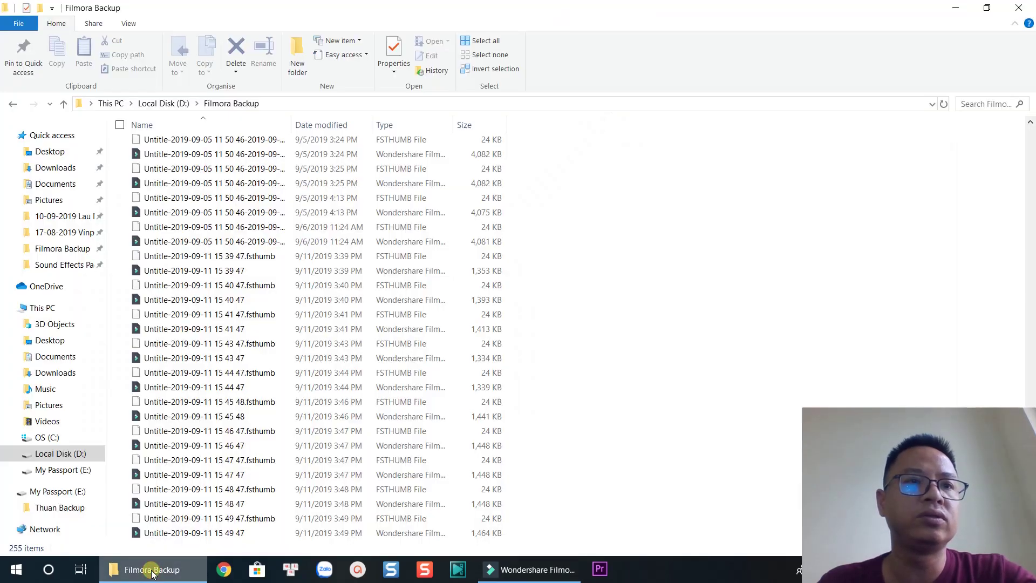
mouse_move(42, 307)
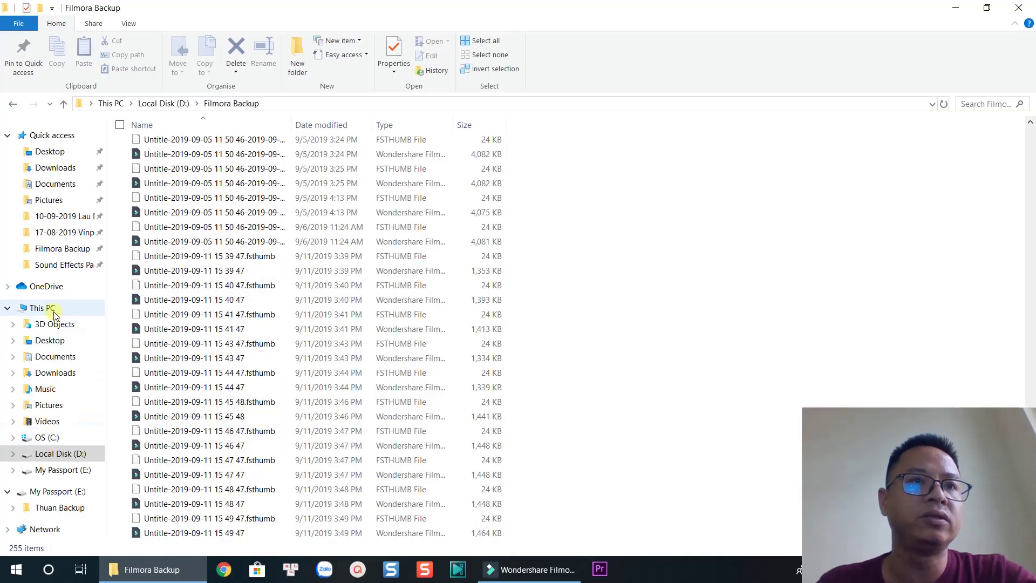
click(54, 313)
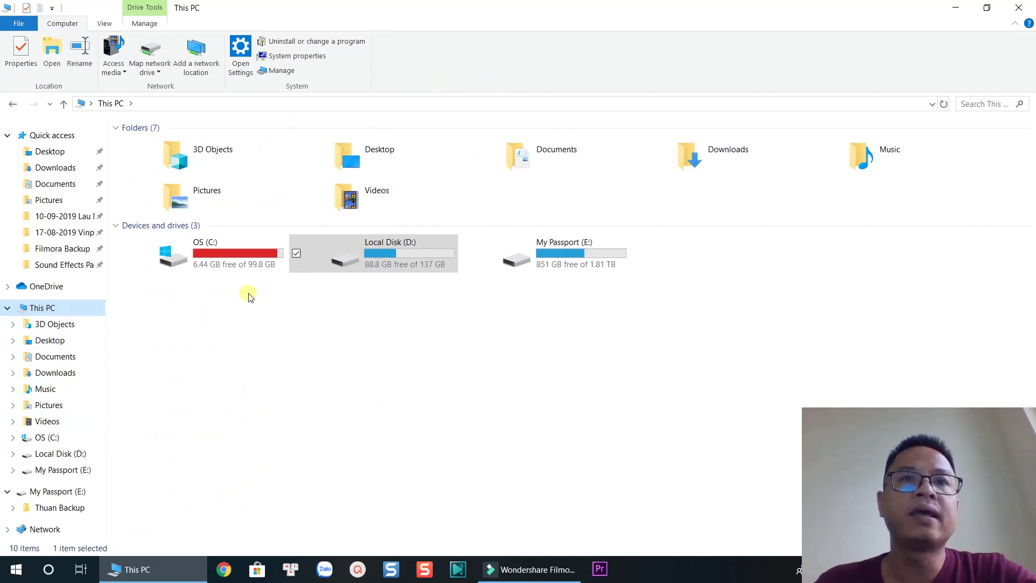
double_click(377, 249)
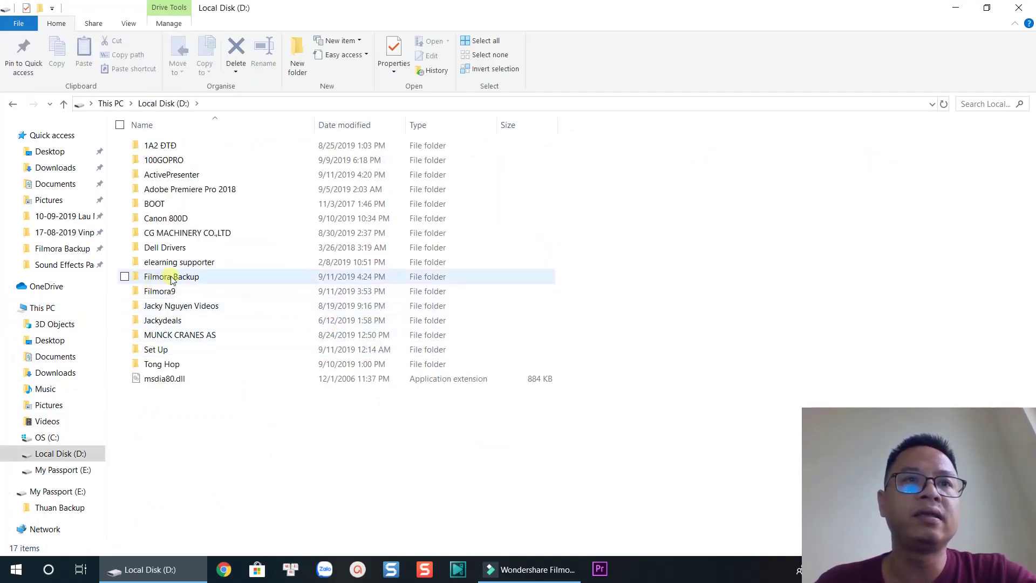
mouse_move(172, 276)
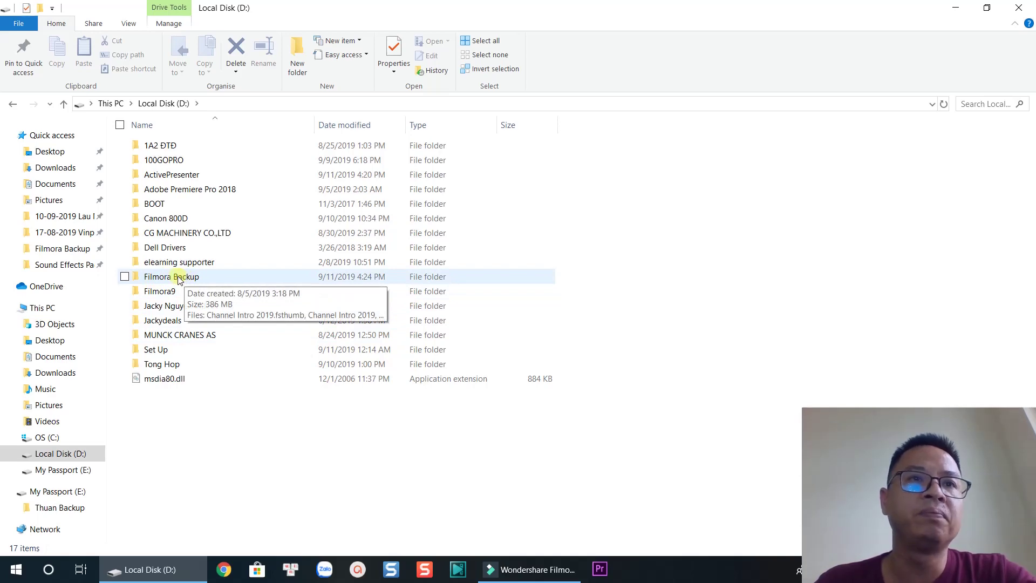
double_click(179, 278)
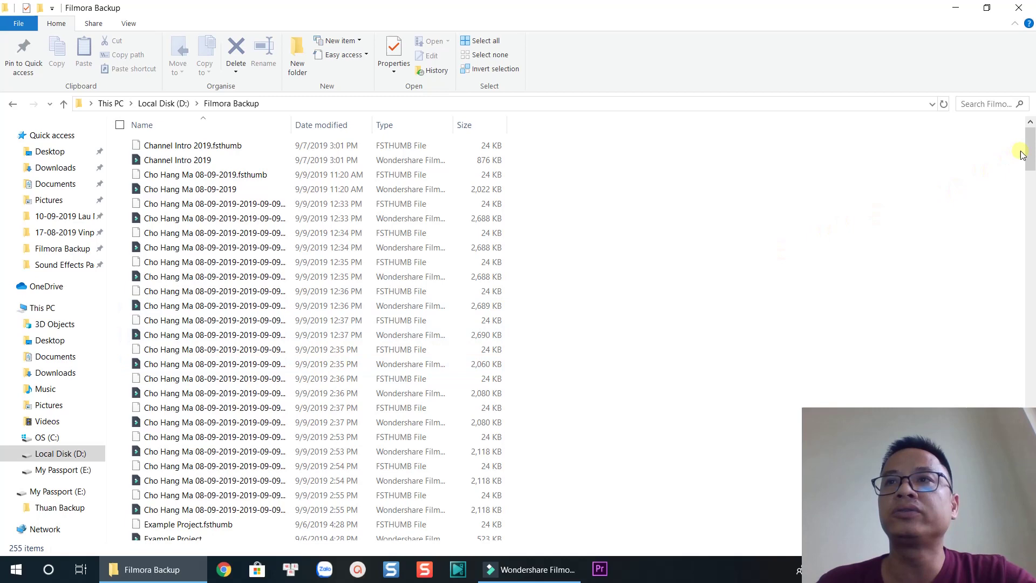
drag(1028, 151, 1030, 206)
drag(1032, 312, 1030, 485)
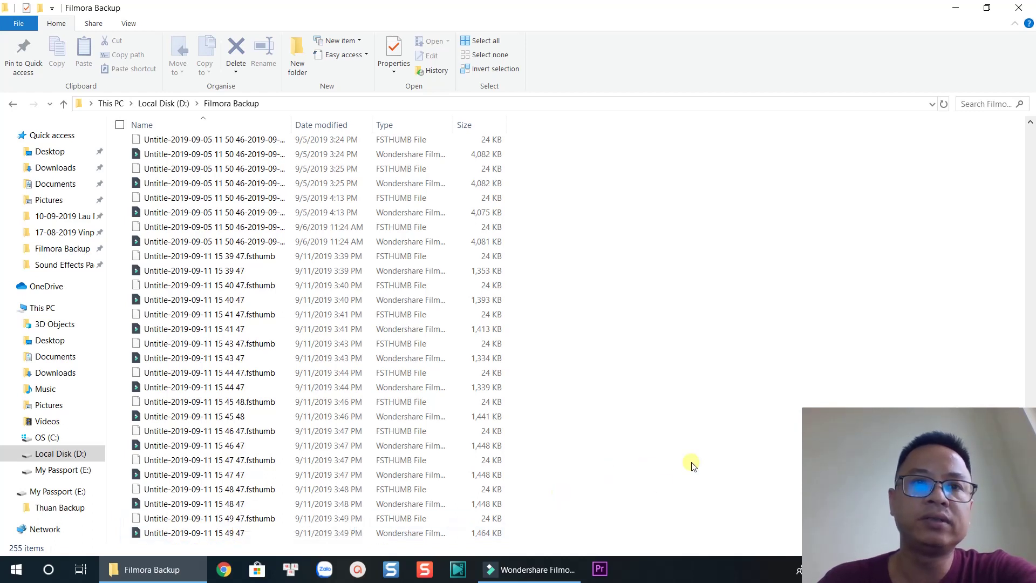
click(231, 534)
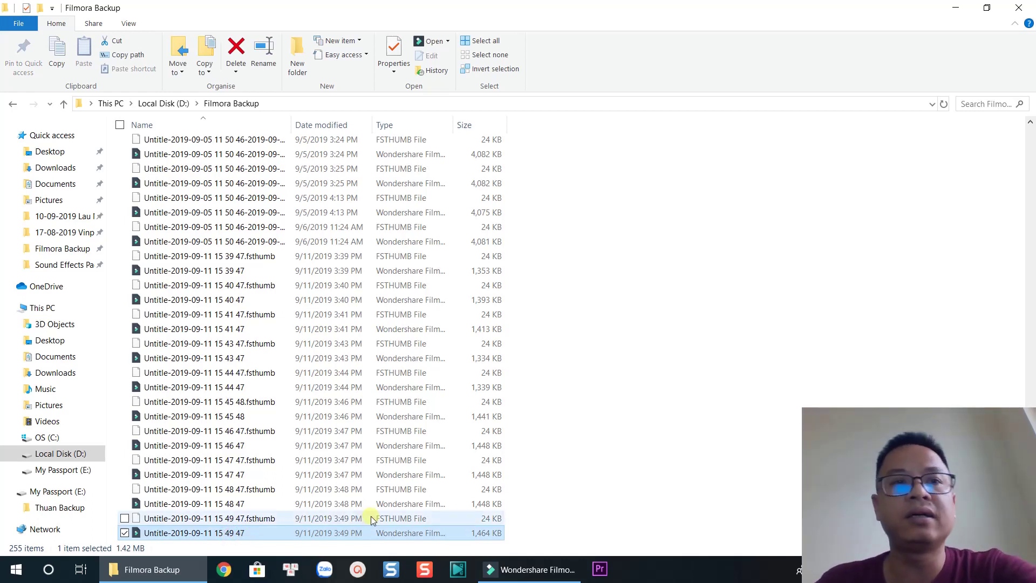
click(518, 569)
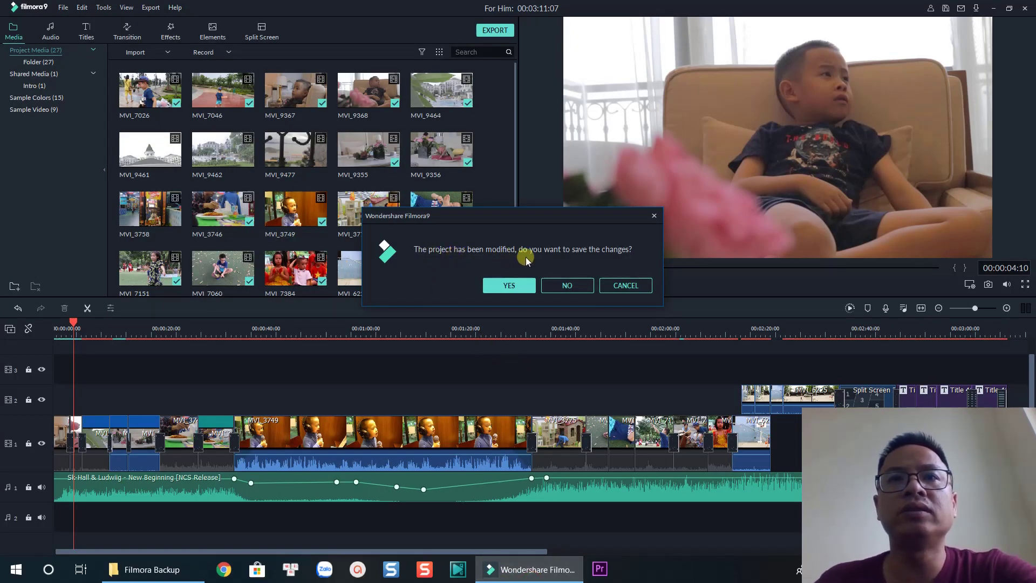
- Answer YES to save the current project's changes so the backup loads
click(509, 286)
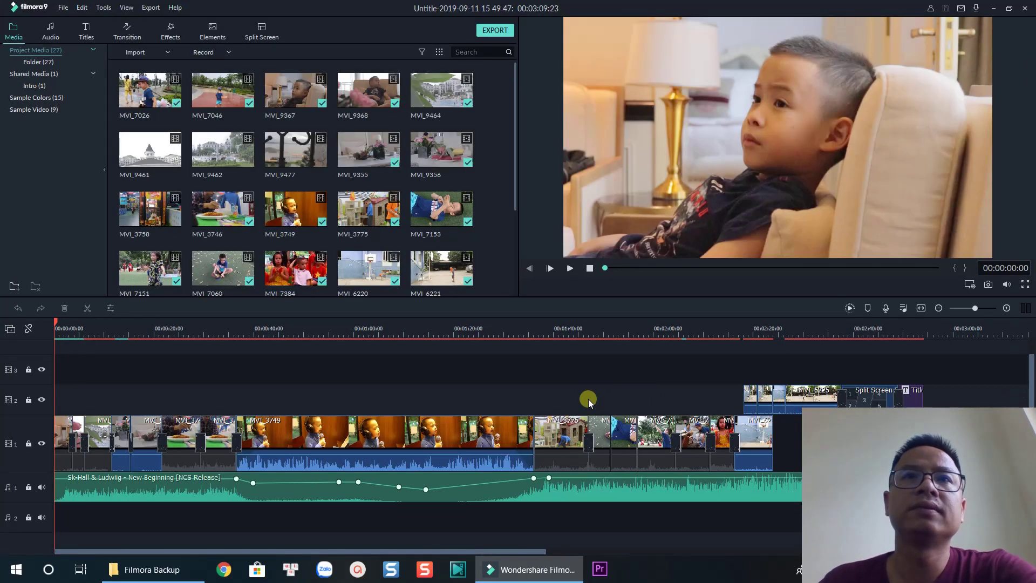
- Scrub the playhead to about 2:46–2:50, near the end of the recovered timeline
click(915, 333)
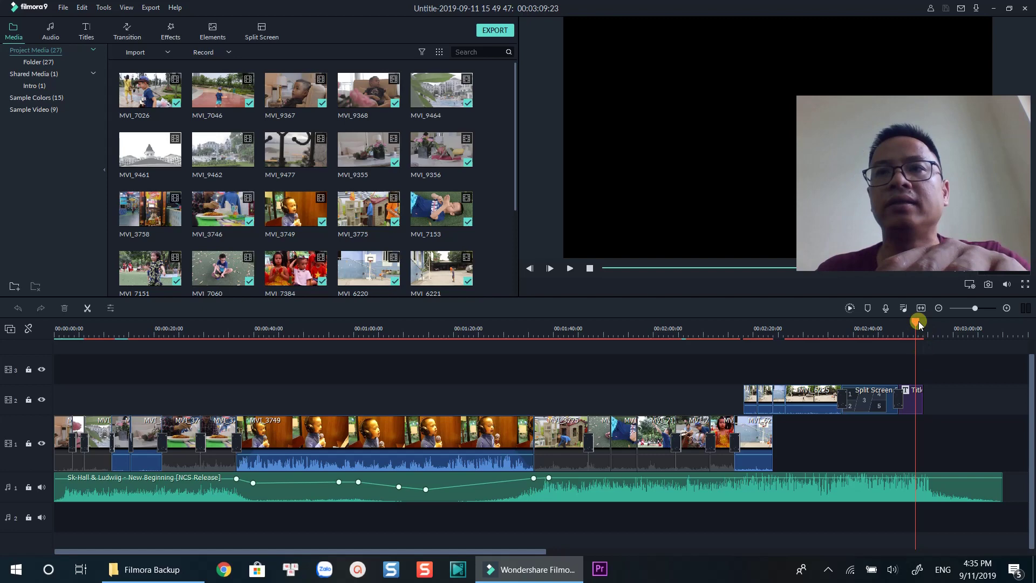
drag(919, 322, 934, 351)
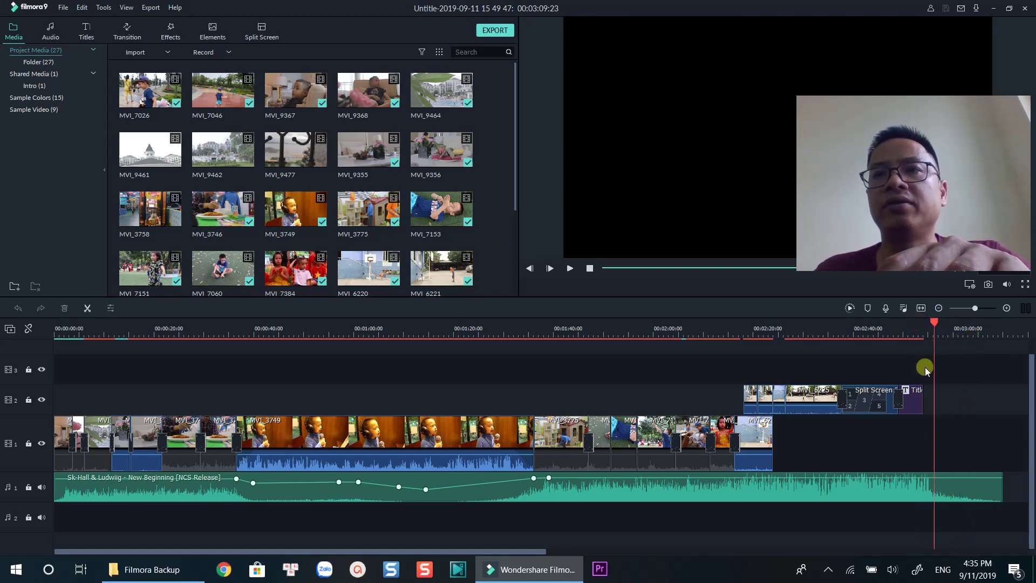
click(905, 370)
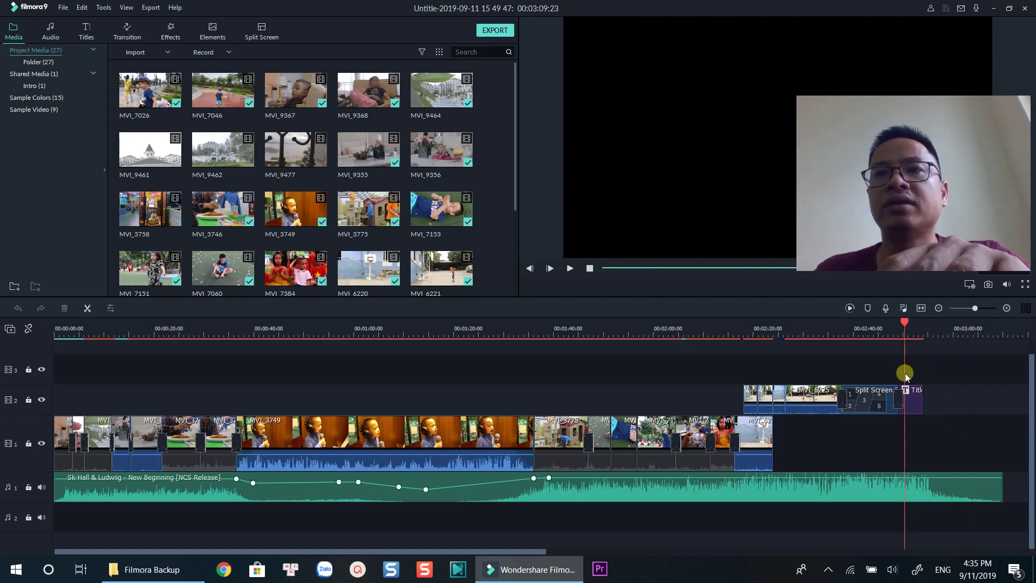
click(937, 321)
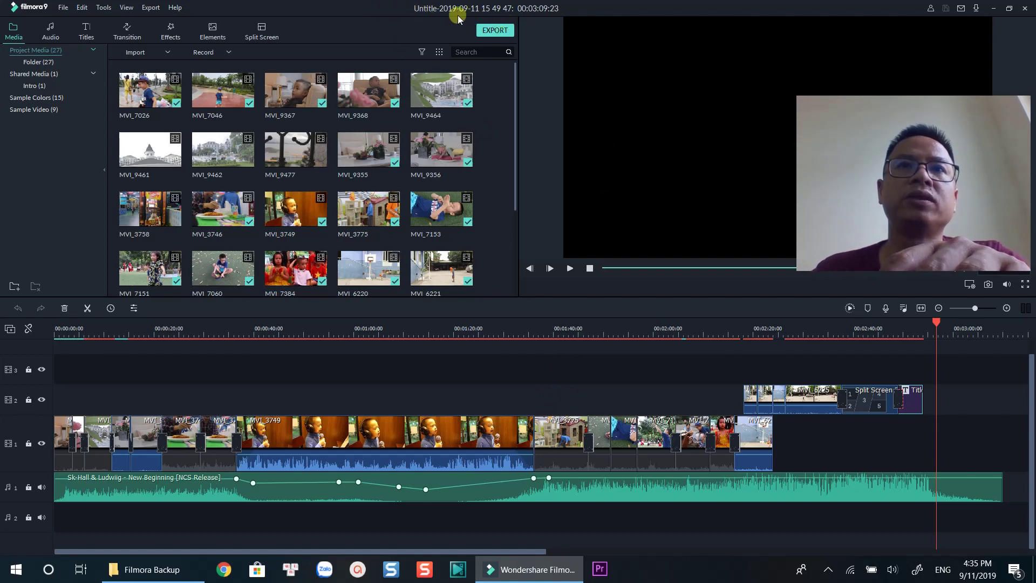
click(64, 8)
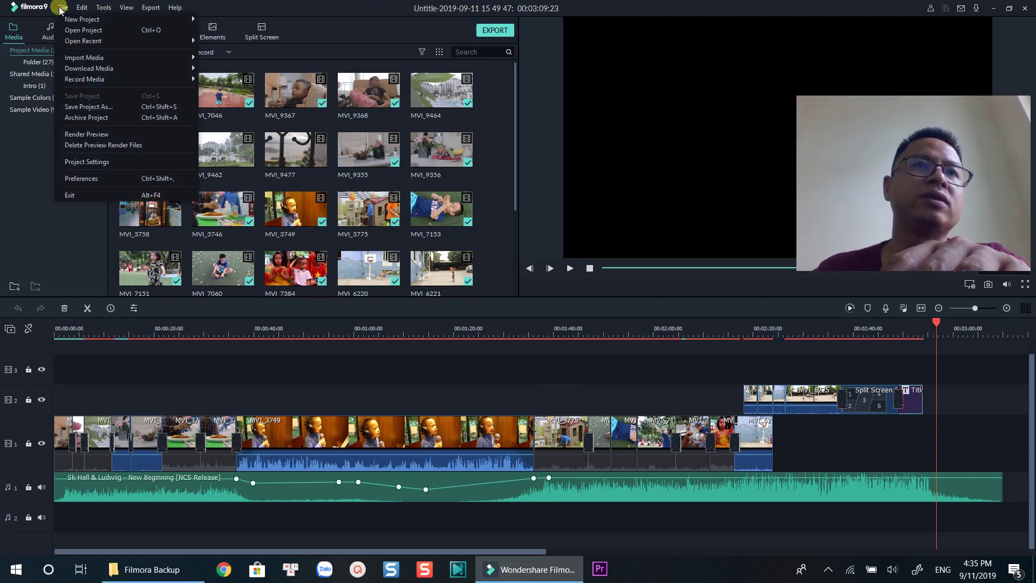
- Save the recovered backup as a new project named 'Recover Project'
click(79, 107)
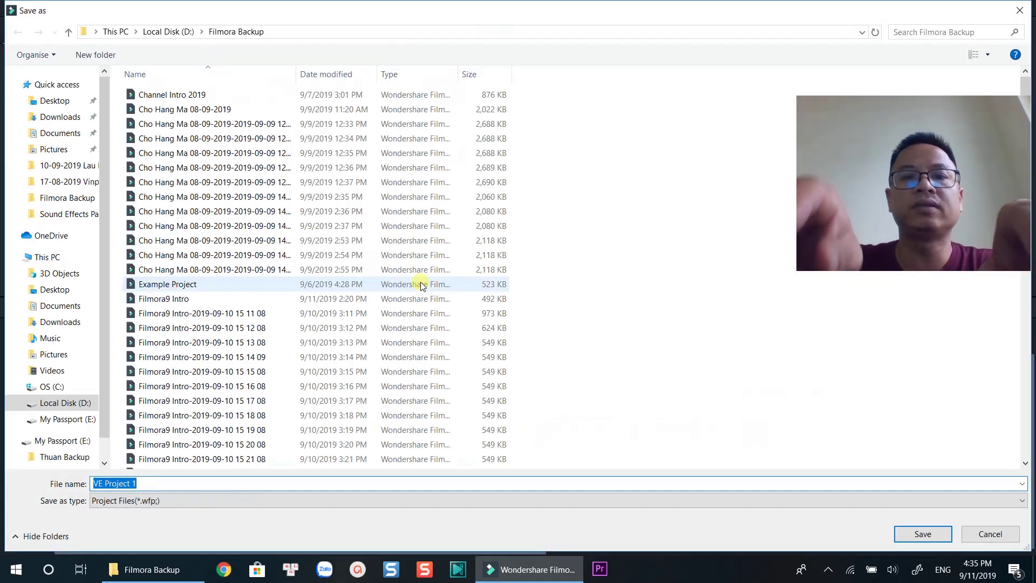
text(Recov)
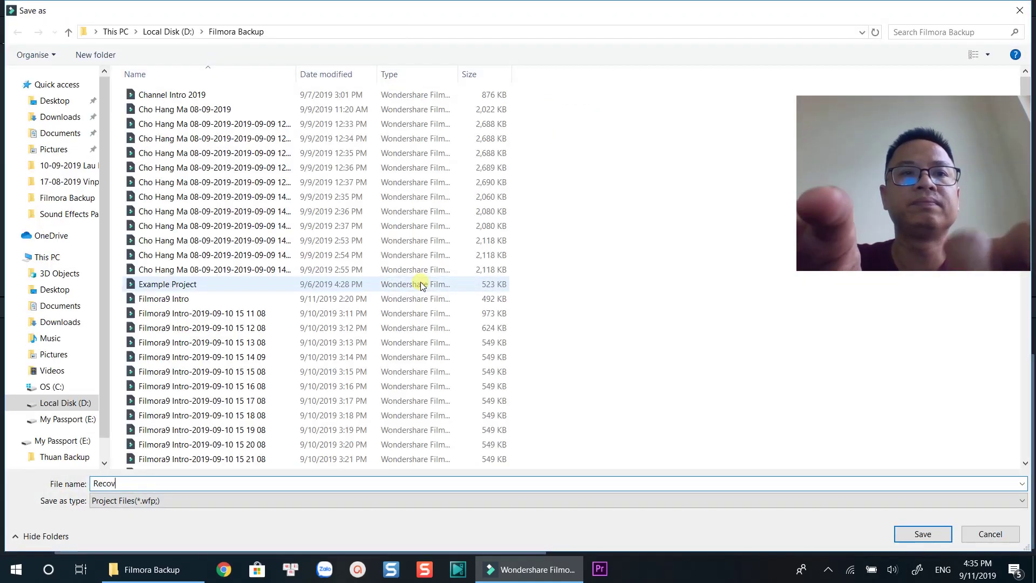
text(er Pr)
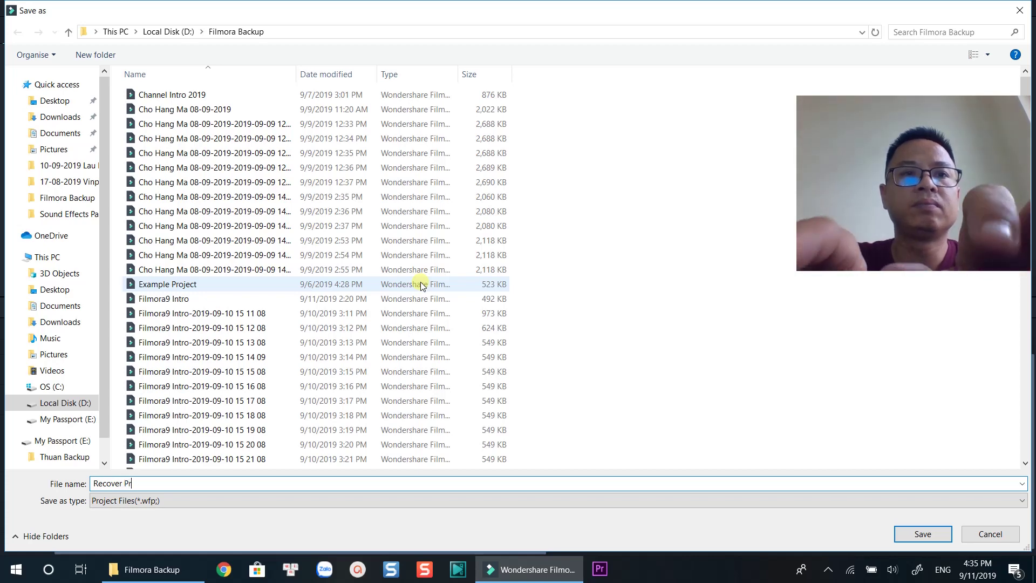
text(oject)
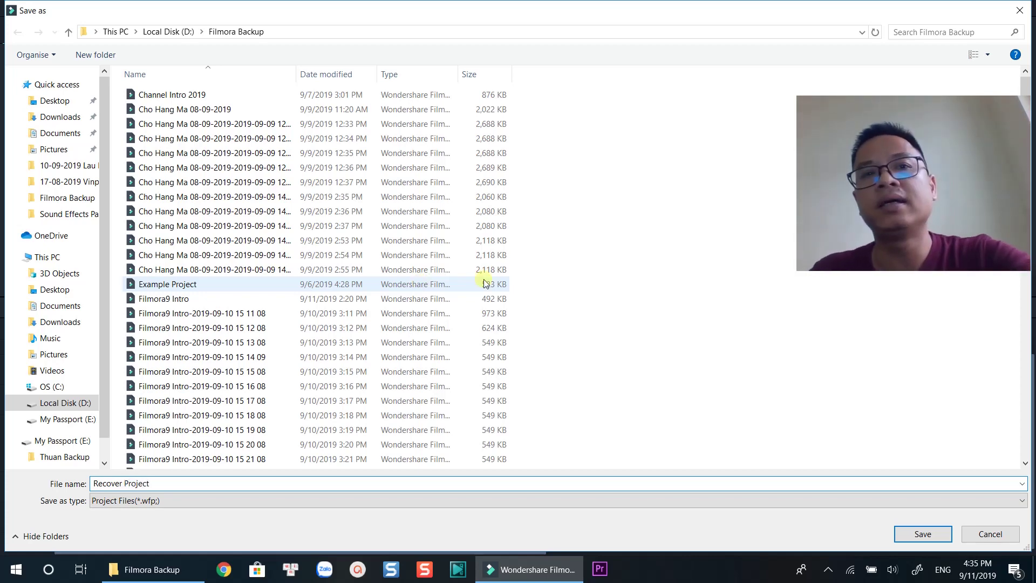
click(921, 534)
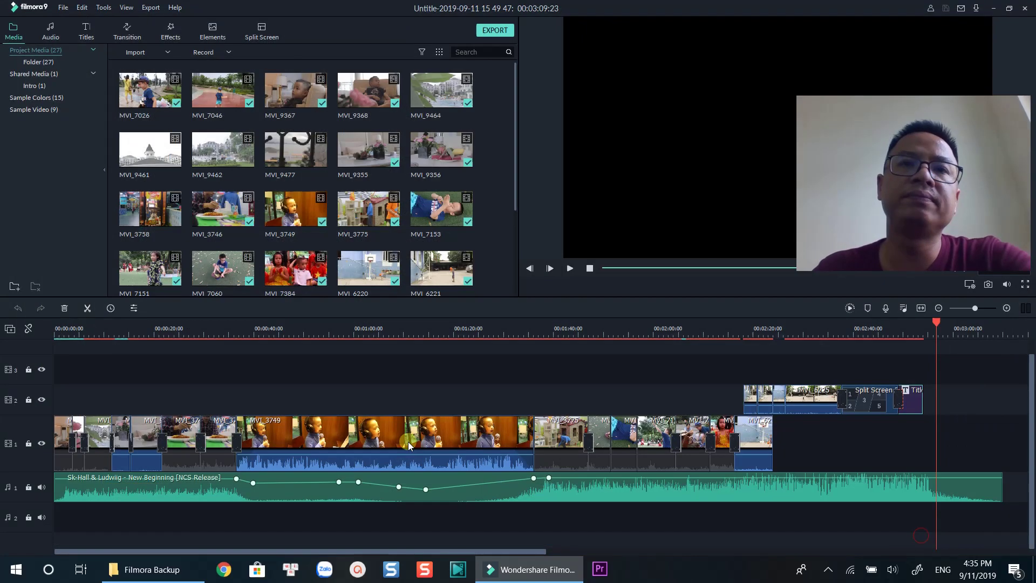